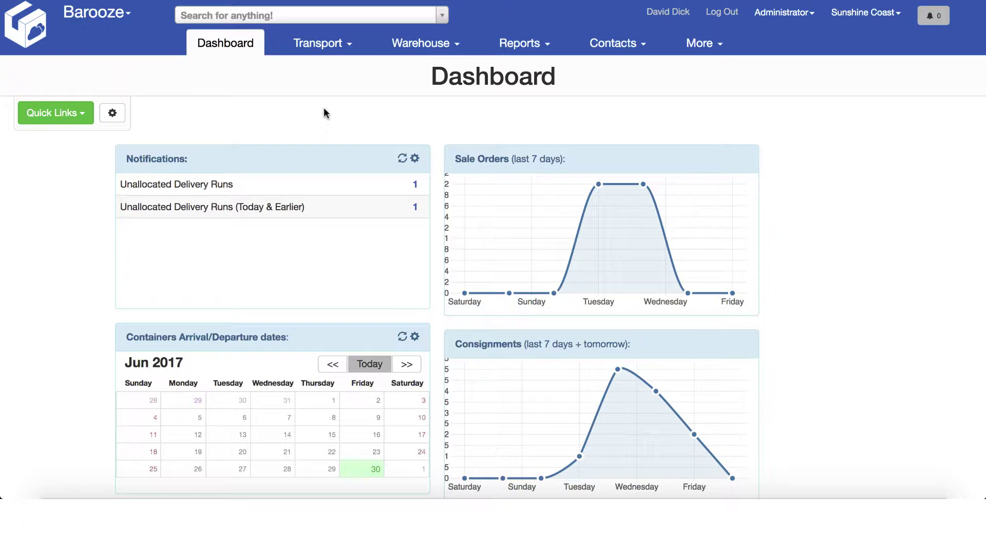
Go to Transport > Bulk Allocation and review the GC, NC and Sunshine Coast runs
click(343, 45)
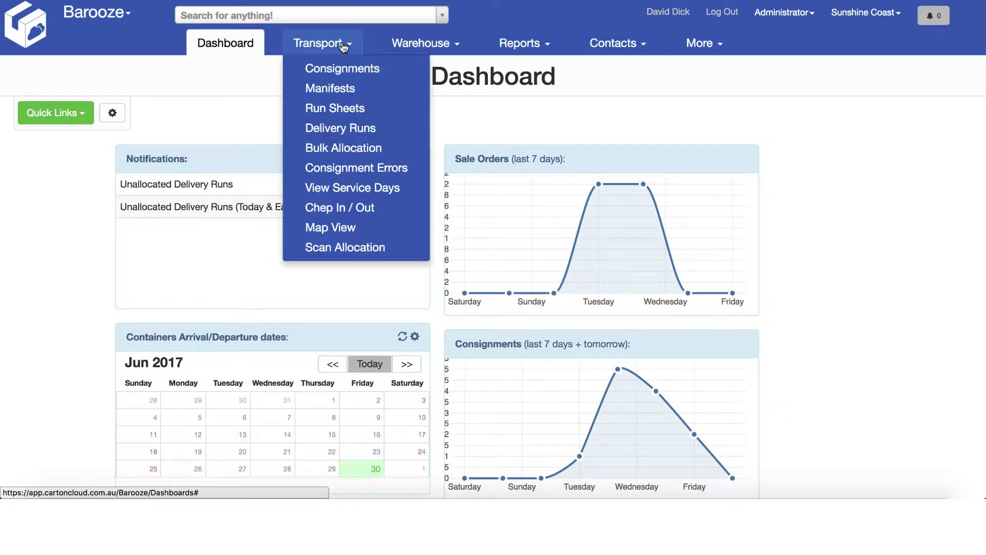
click(352, 149)
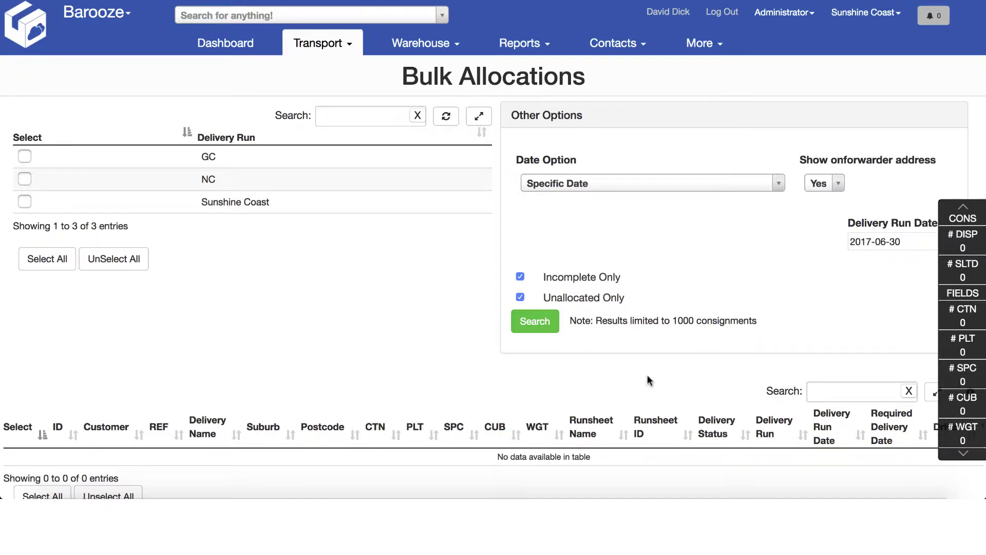
scroll(647, 378, down, 3)
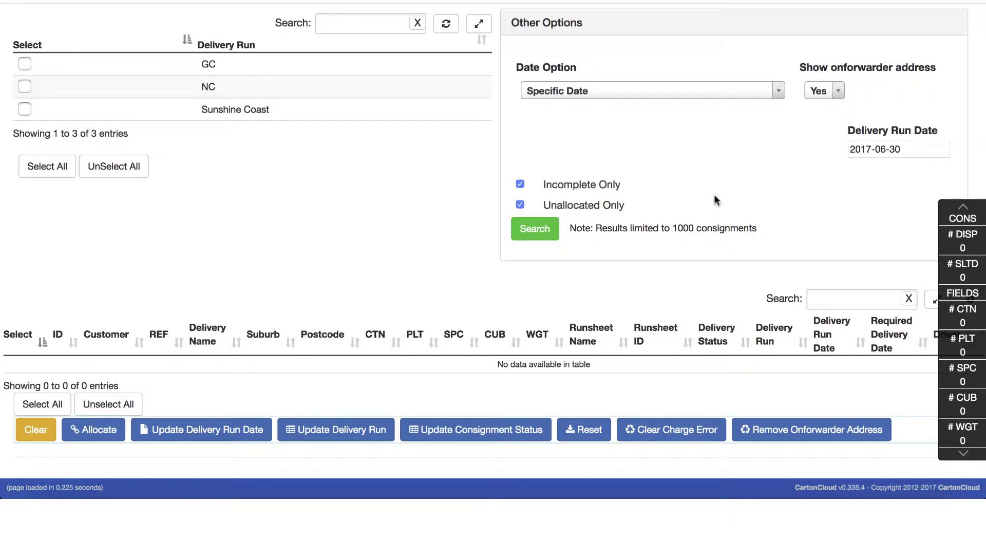
scroll(717, 200, up, 3)
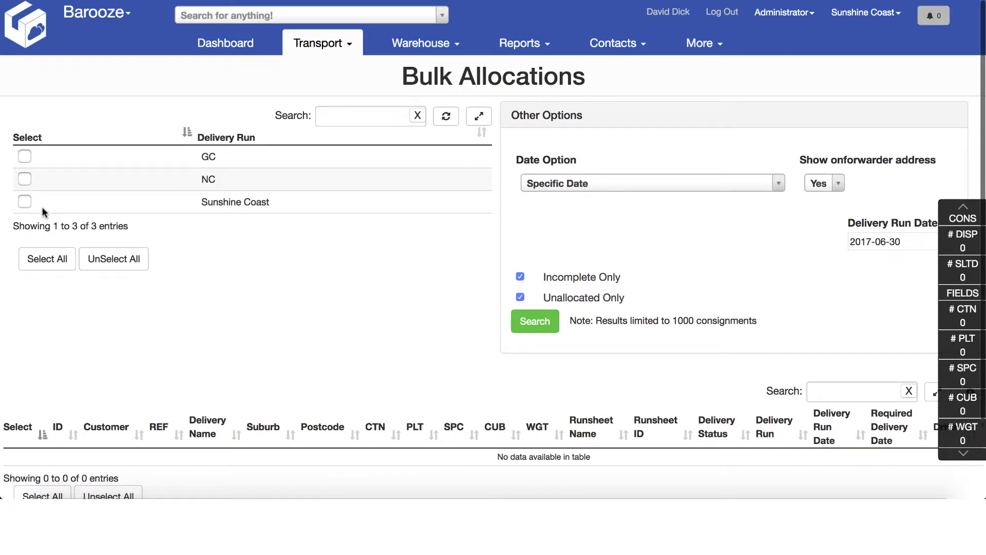
Search unallocated Sunshine Coast consignments for 2017-06-30, which returns consignments 108 and 109
click(24, 201)
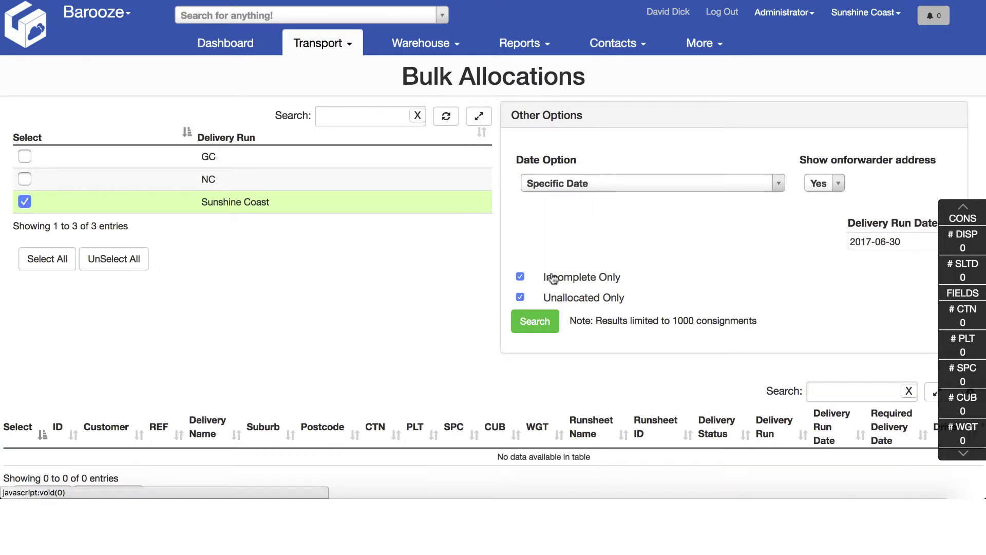
click(541, 325)
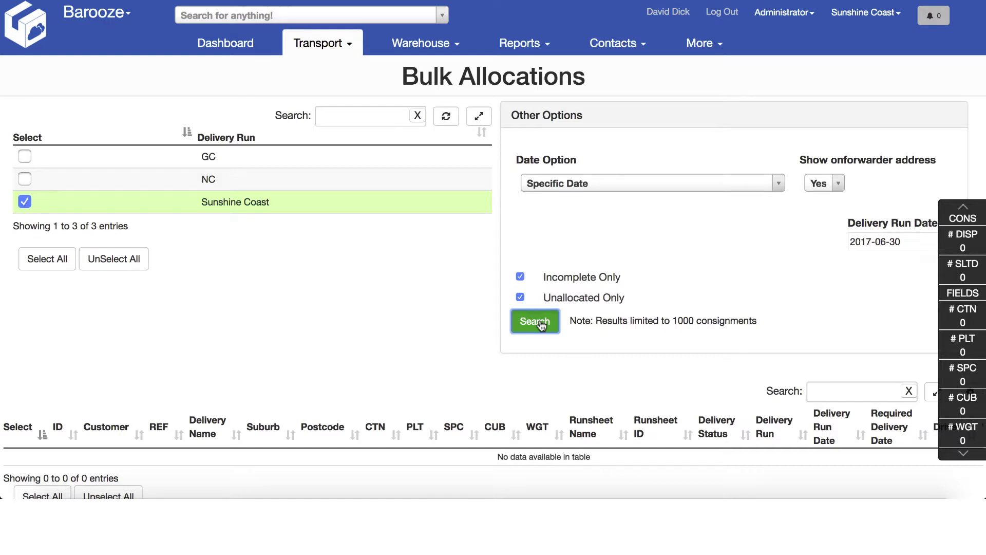
scroll(543, 326, down, 3)
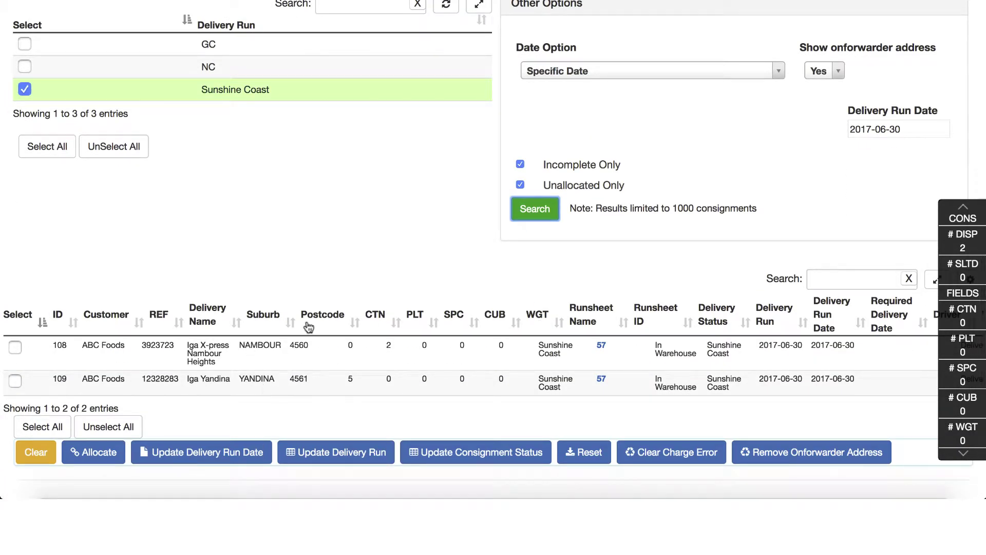
click(600, 72)
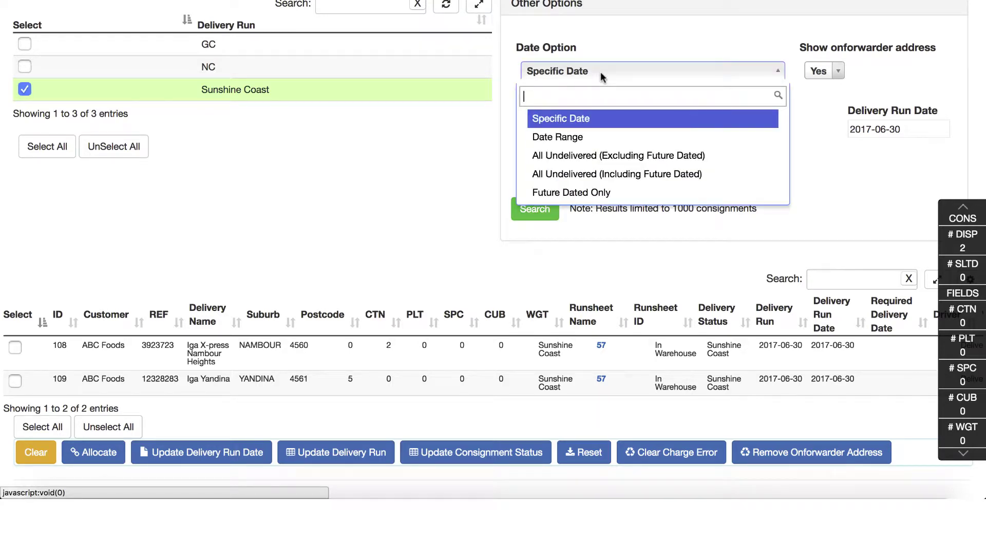
Rerun the search with date option 'All Undelivered (Excluding Future Dated)' to list consignments 104–109
click(580, 156)
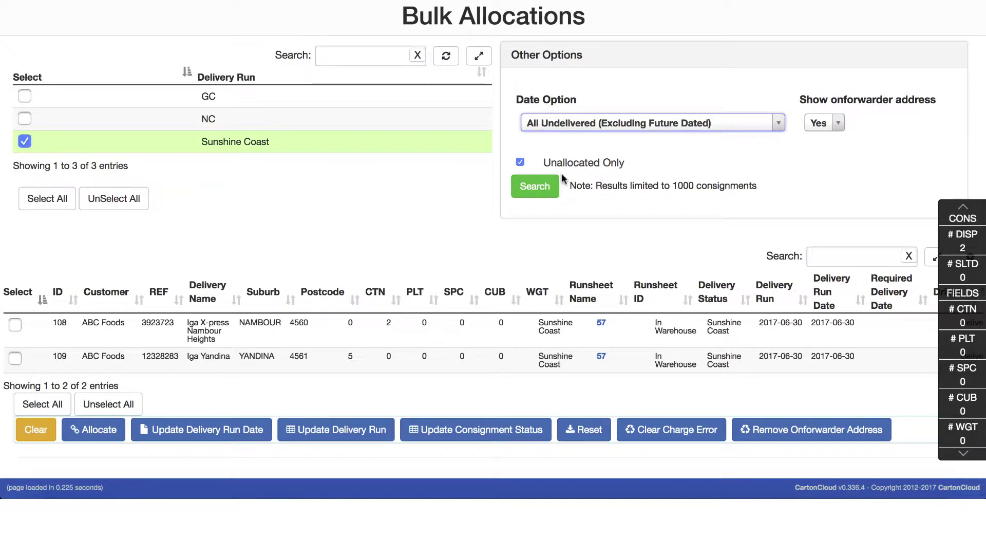
click(537, 185)
scroll(539, 184, down, 2)
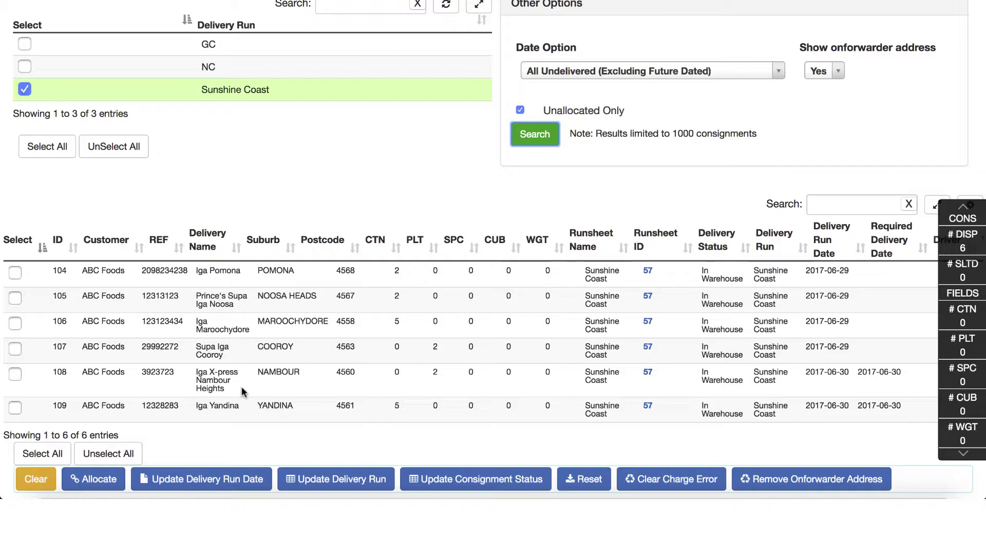
Tick consignments 104, 105, 106, 107, 108 and 109, totalling 14 cartons and 4 pallets
click(15, 349)
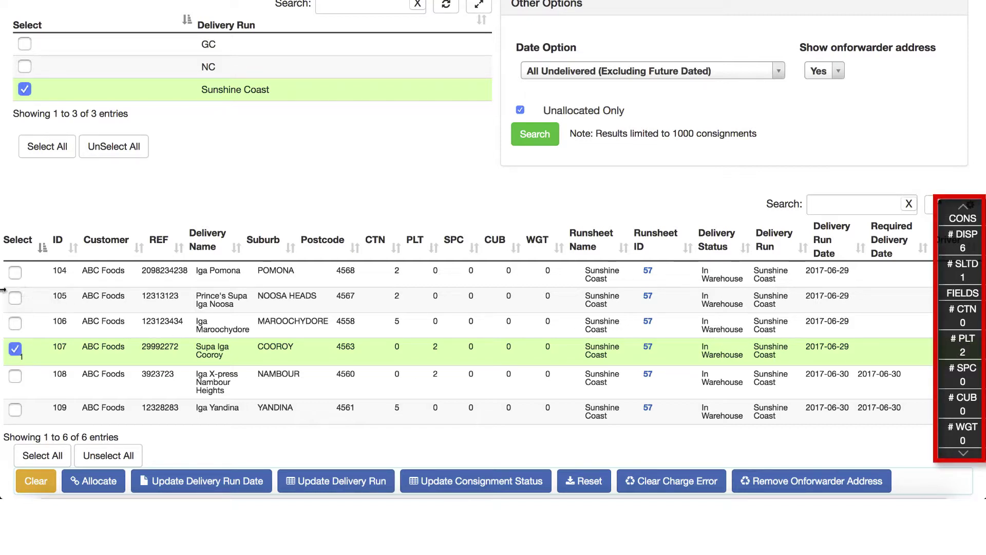
click(15, 272)
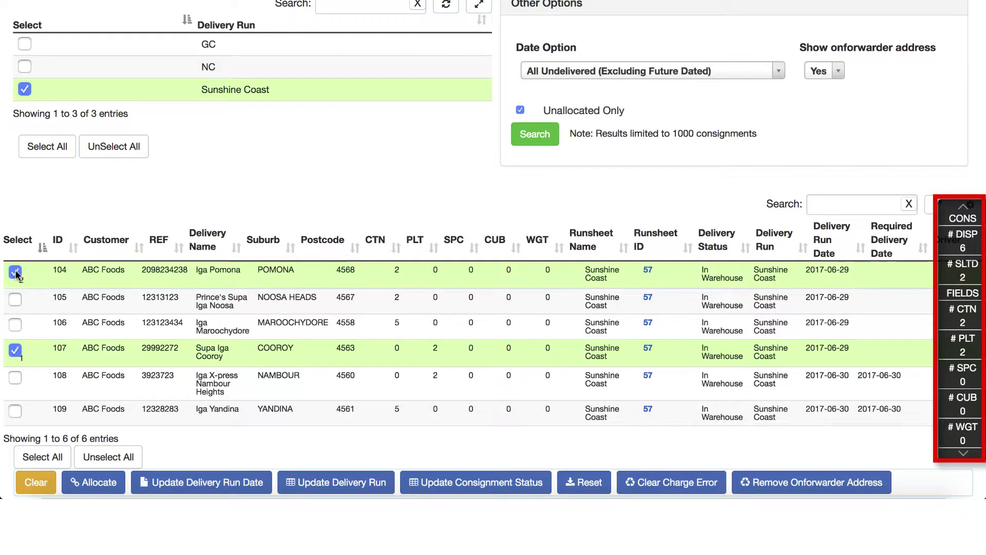
click(15, 298)
click(15, 328)
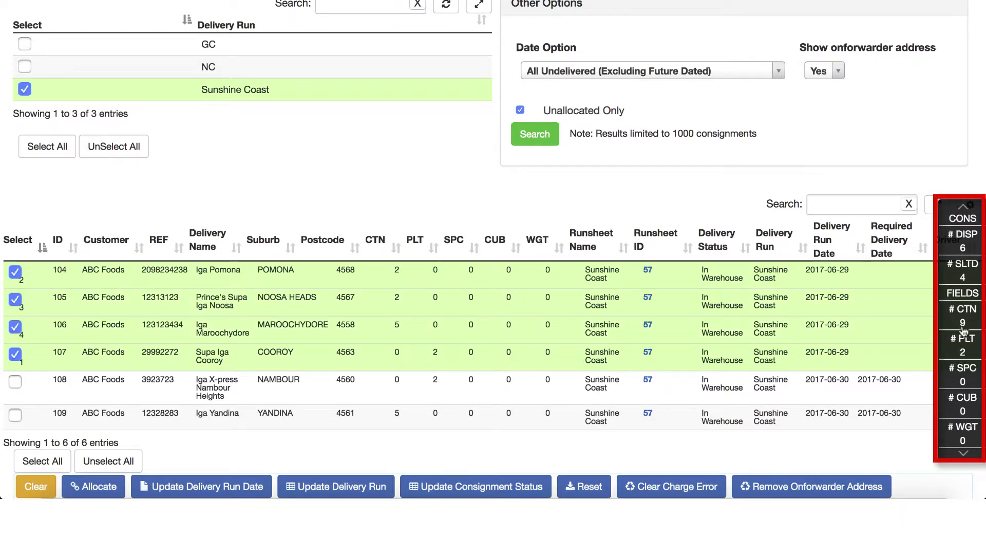
click(16, 381)
click(16, 416)
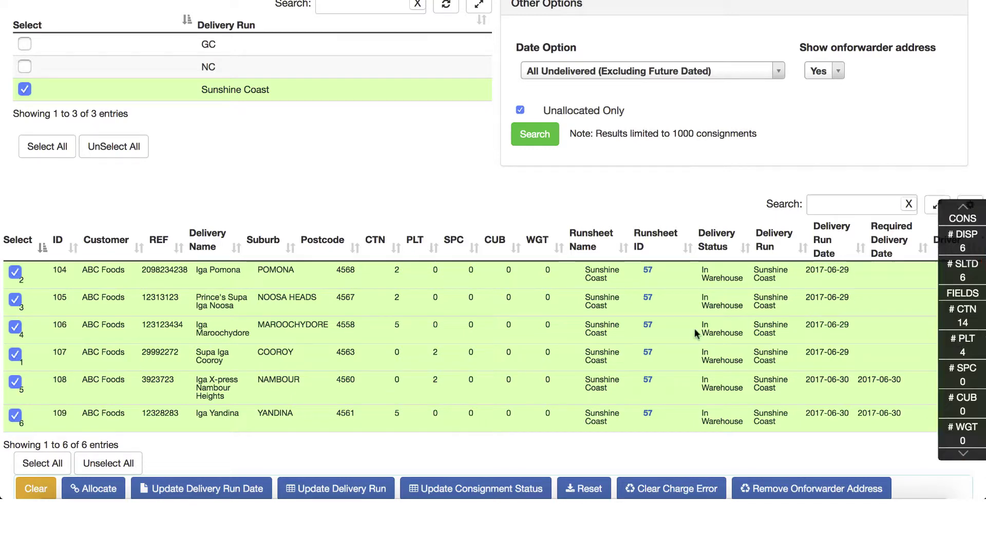
scroll(689, 333, down, 2)
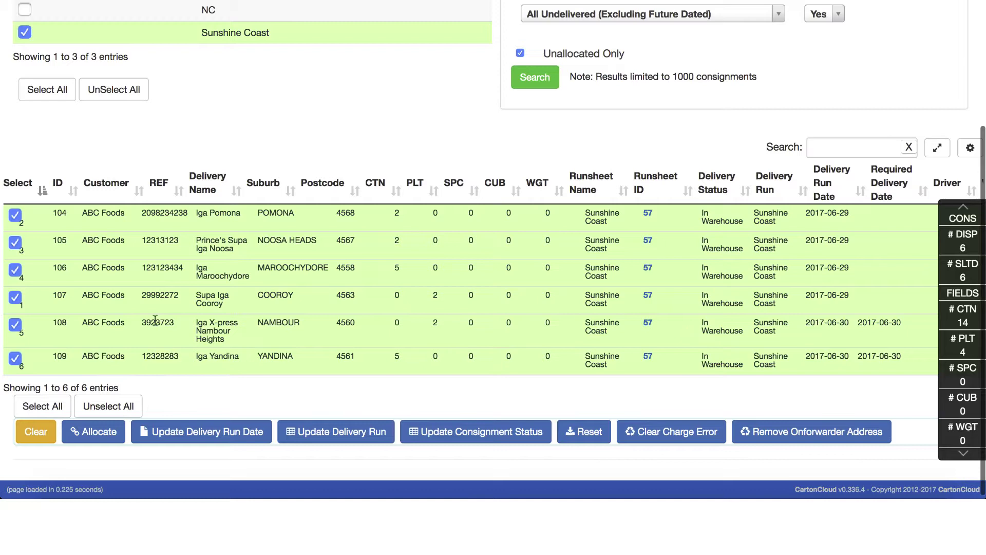
click(93, 434)
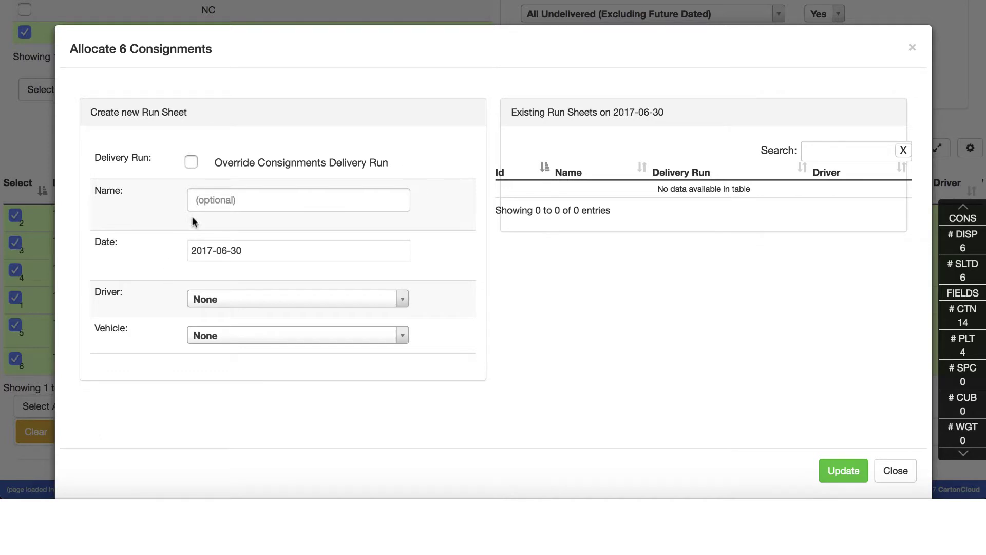
click(211, 204)
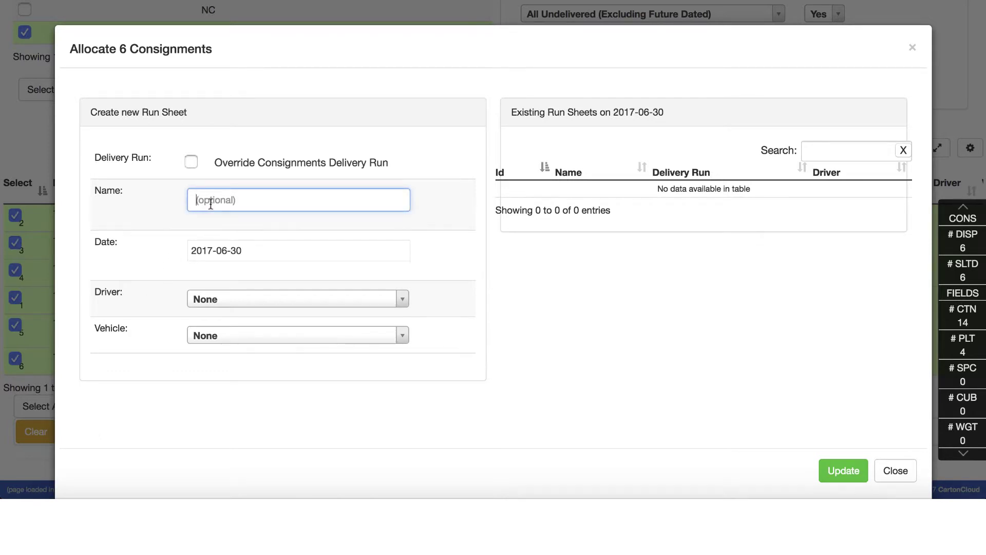
text(Sun)
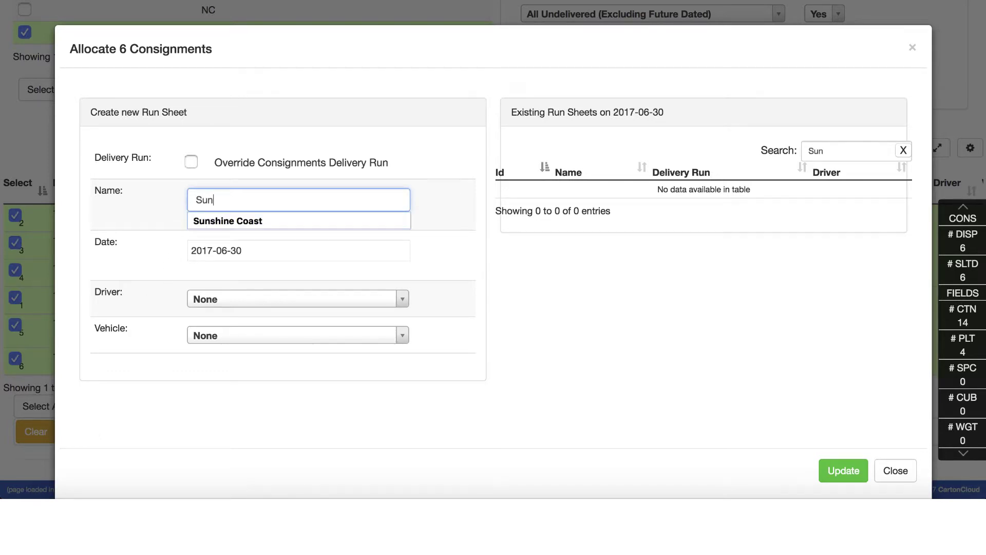
text(shine Coast )
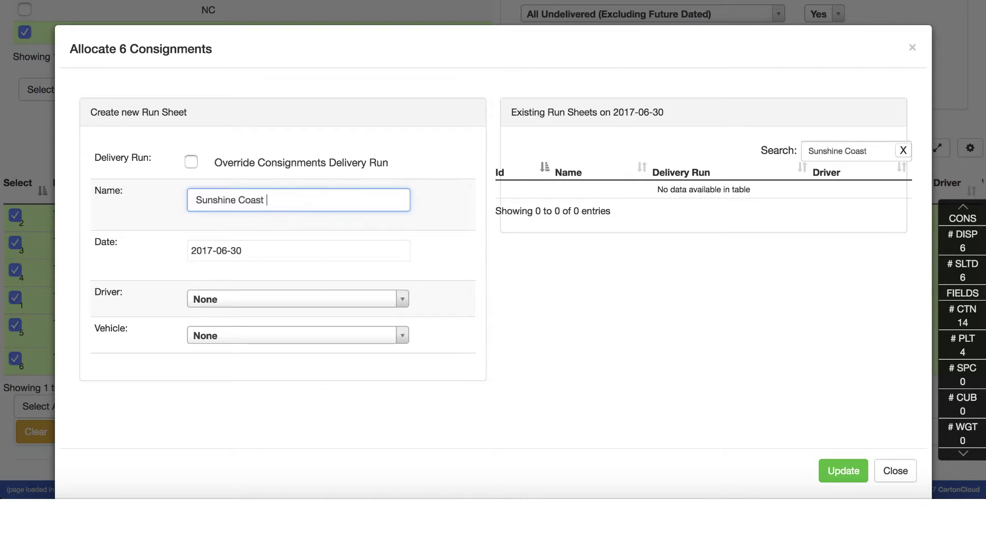
text(Run)
click(266, 298)
click(258, 365)
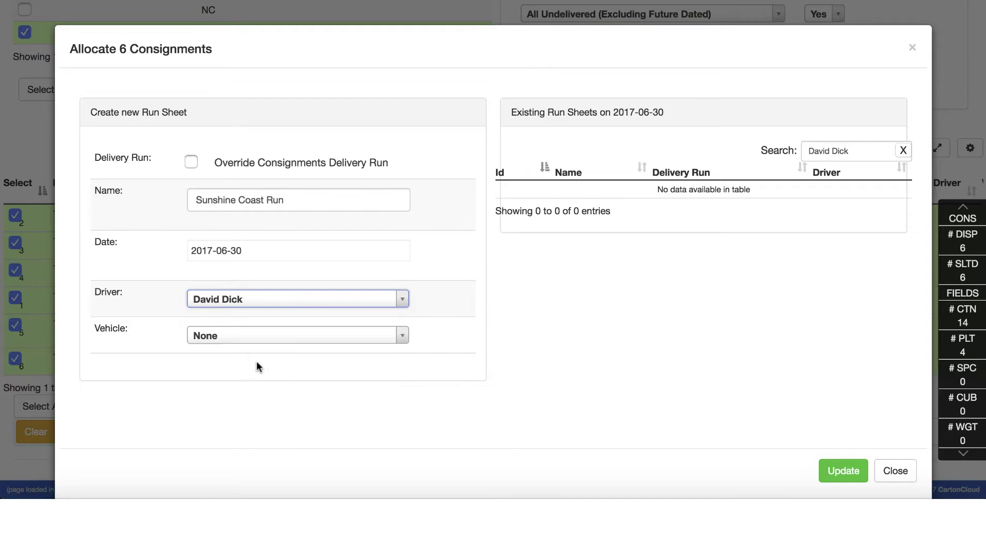
click(277, 337)
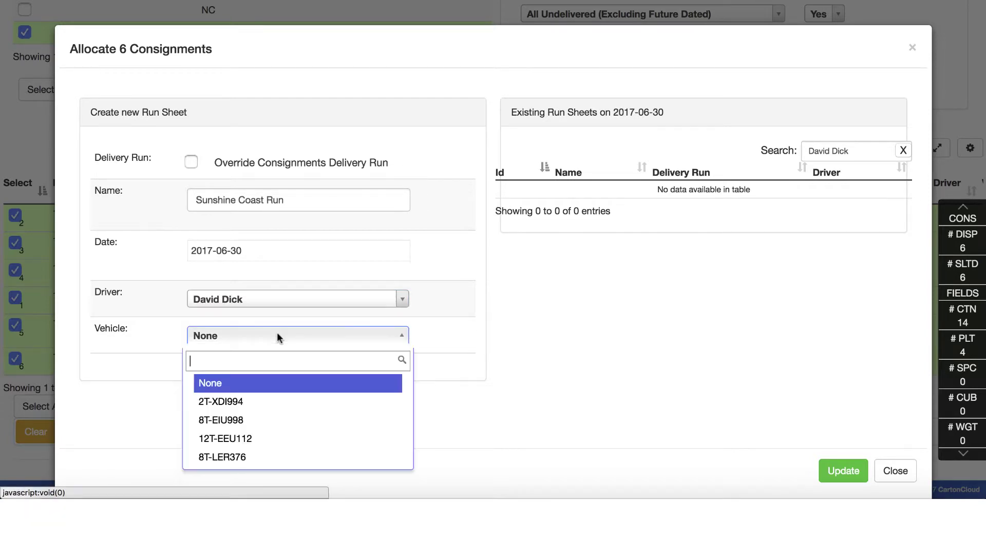
click(245, 428)
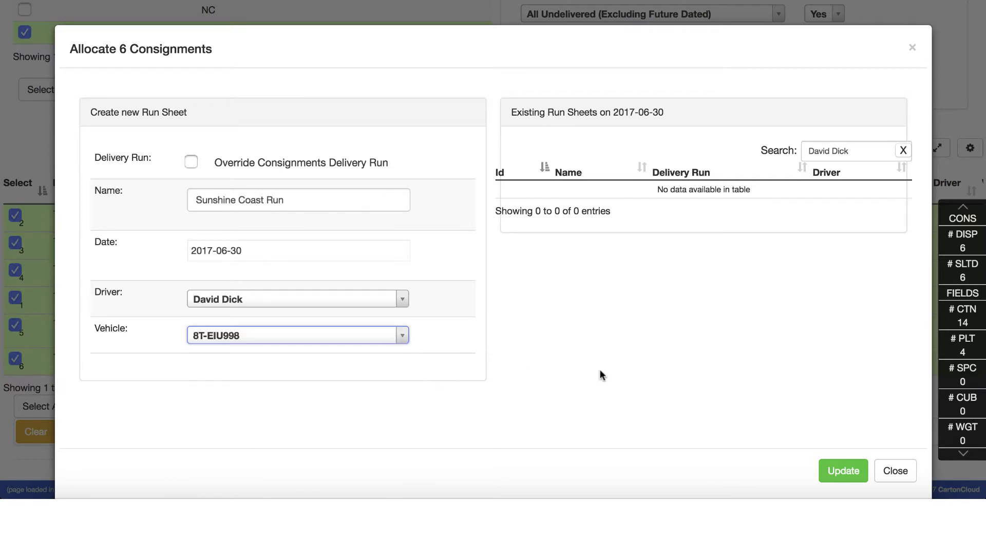
click(843, 470)
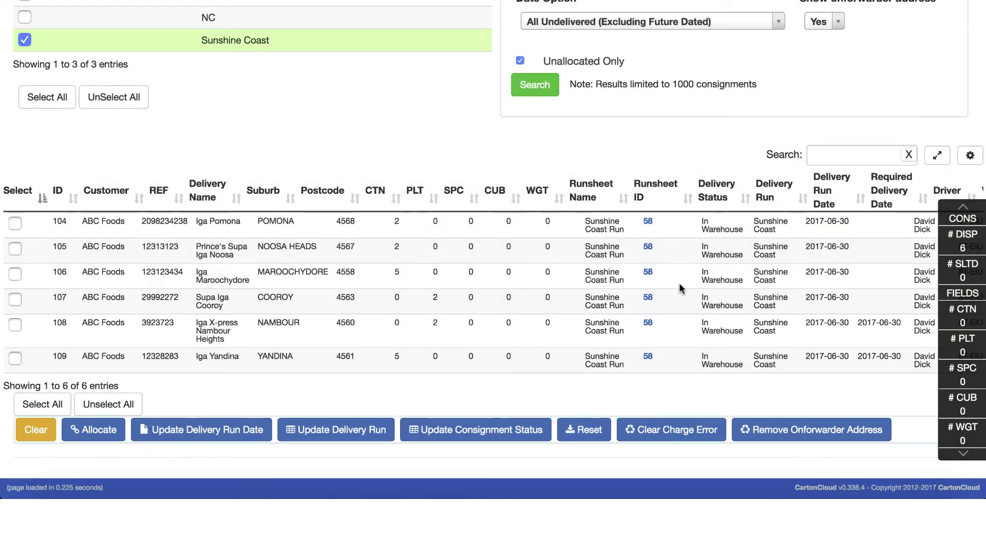
Rerun the unallocated Sunshine Coast search and confirm it returns no consignments
scroll(498, 132, up, 5)
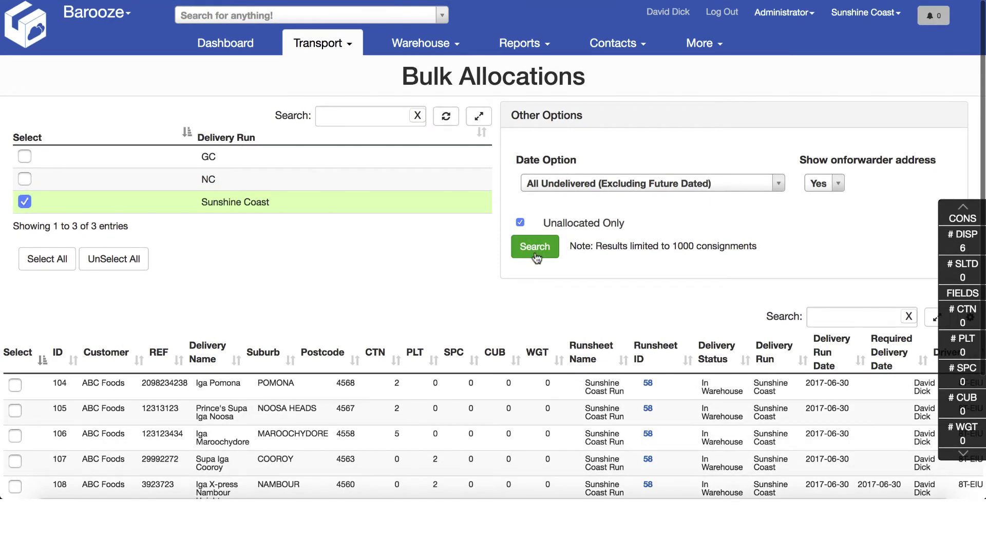
click(535, 247)
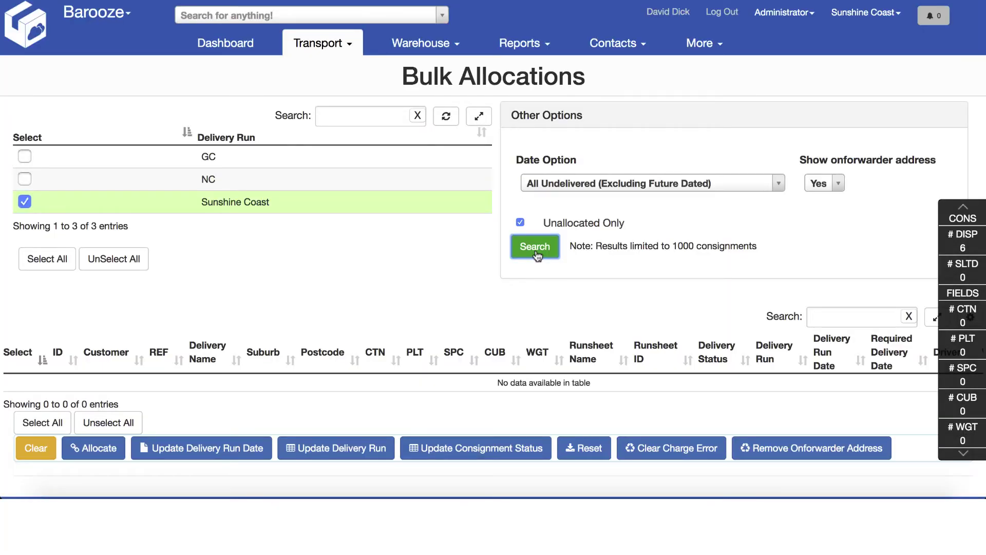
scroll(534, 256, down, 1)
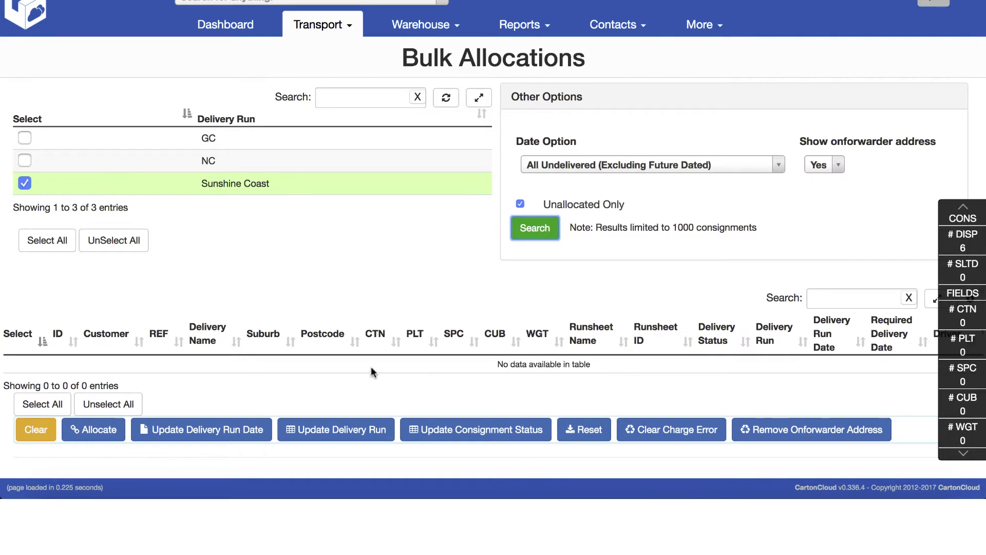
Go to Transport > Consignments, leaving the Bulk Allocations page
click(332, 34)
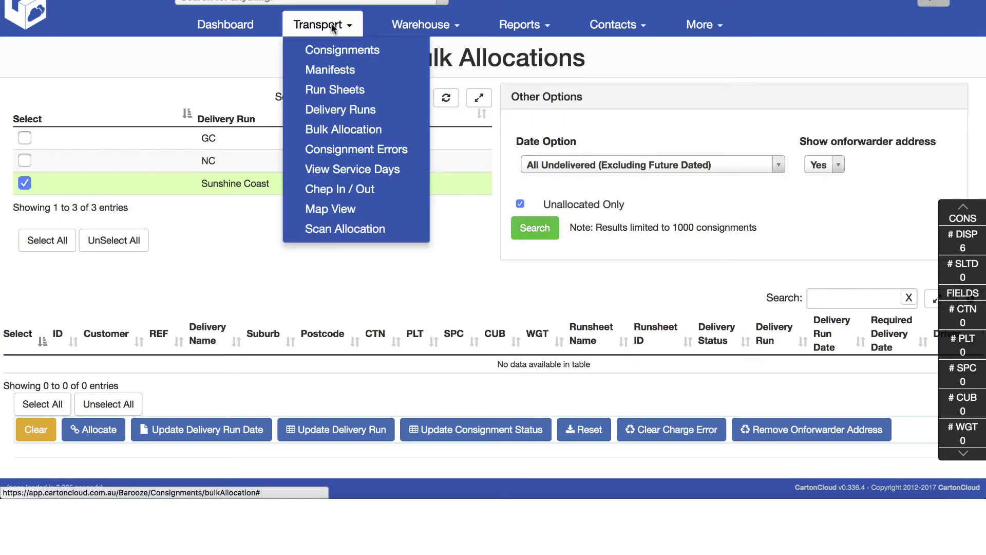
click(339, 52)
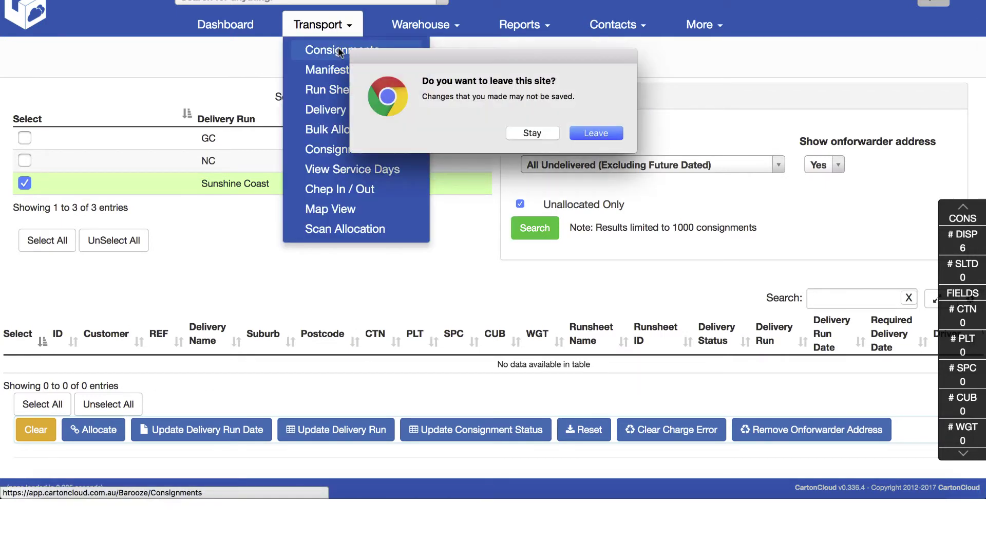
click(590, 133)
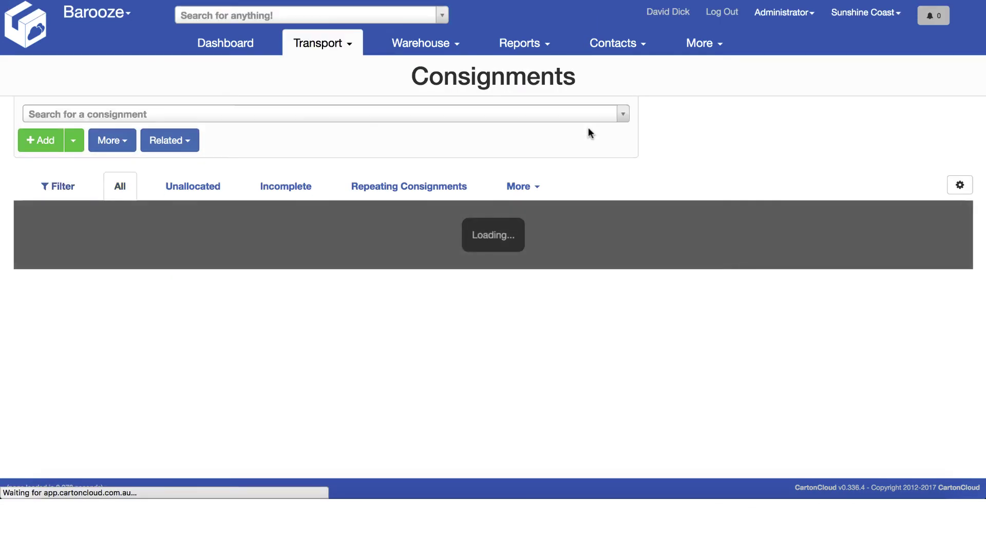